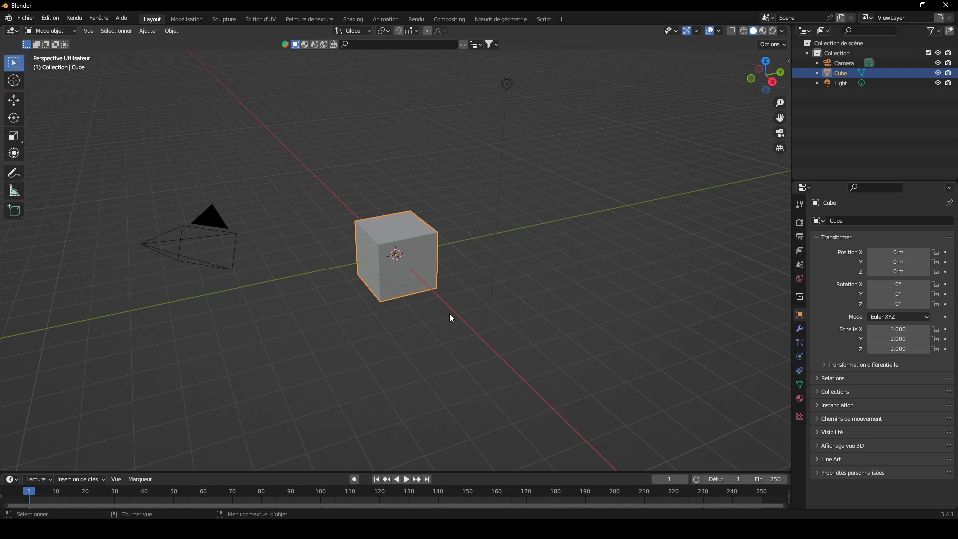
Step: Examine the default cube from several angles, switching the viewport between orthographic and perspective projection
mouse_move(357, 283)
middle_down()
mouse_move(404, 279)
mouse_move(436, 234)
mouse_move(365, 264)
mouse_move(425, 294)
mouse_move(534, 282)
mouse_move(377, 283)
middle_up()
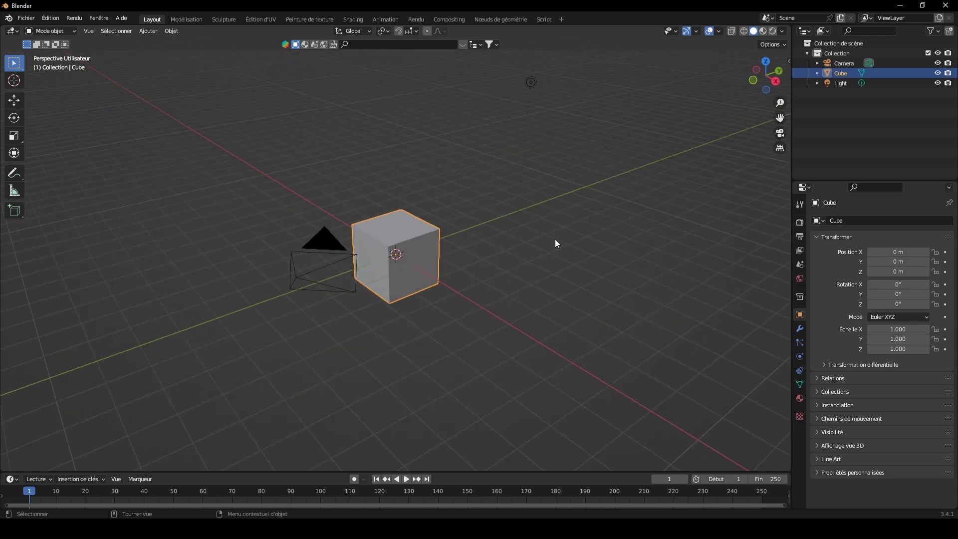
click(779, 148)
middle_drag(339, 271, 535, 161)
click(779, 149)
middle_drag(521, 245, 455, 289)
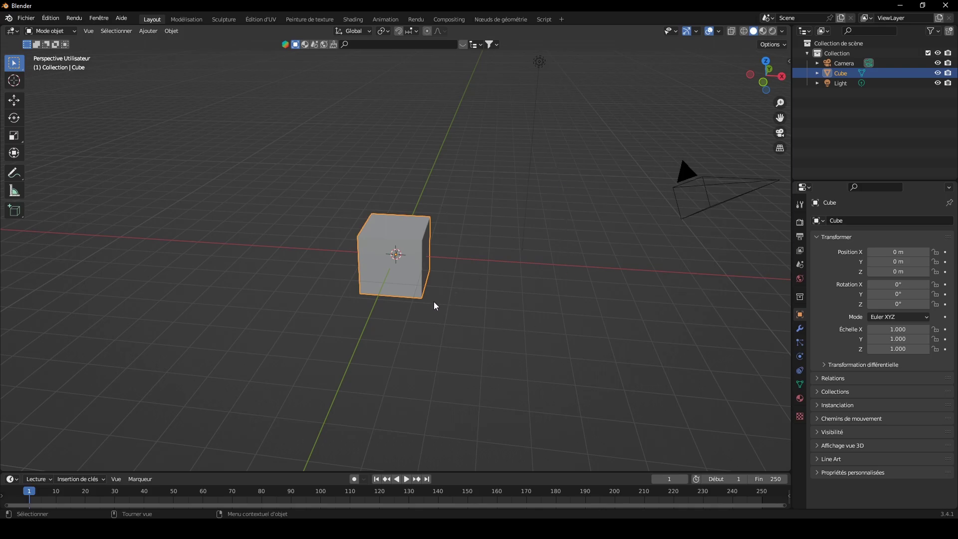
middle_drag(475, 278, 418, 281)
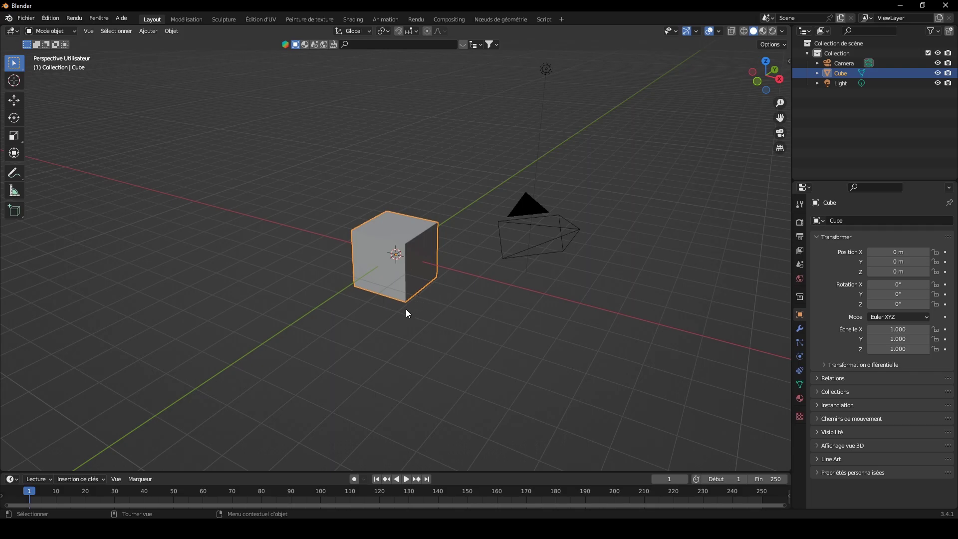
Step: View the cube from directly above (De dessus) and from directly below (De dessous)
click(87, 32)
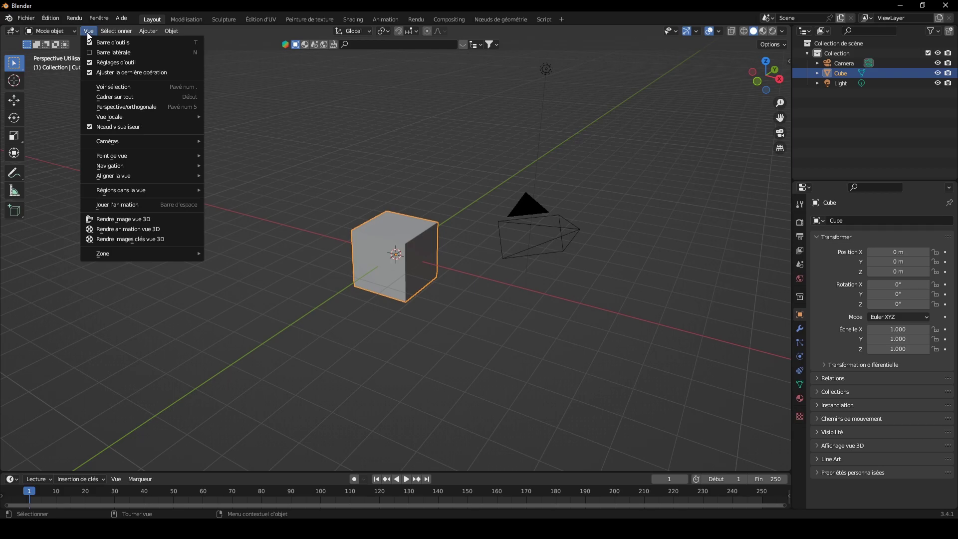
mouse_move(137, 156)
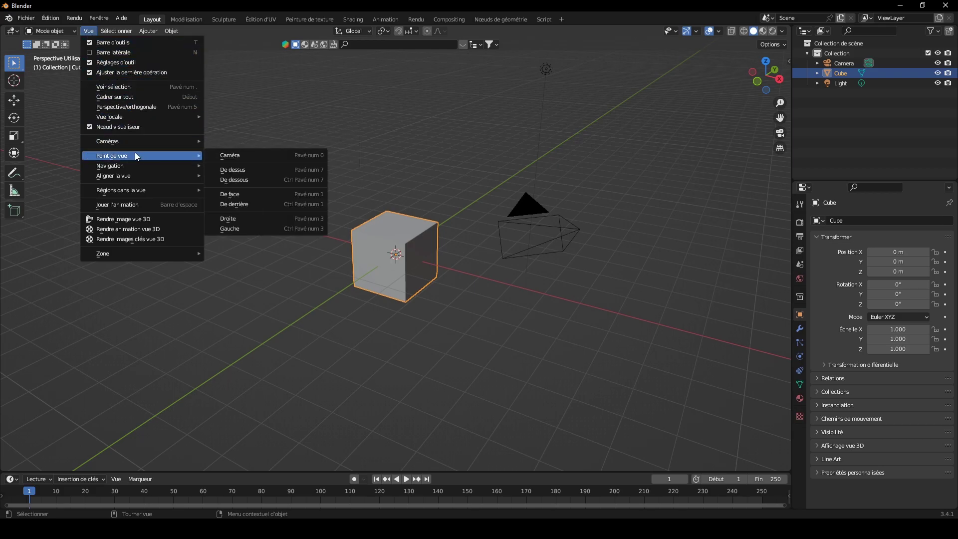
click(244, 170)
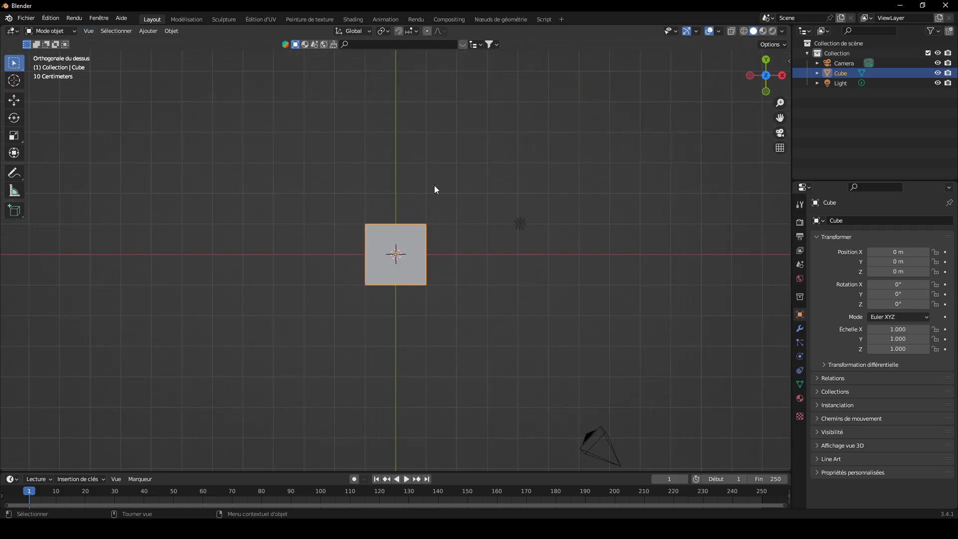
click(89, 32)
mouse_move(148, 155)
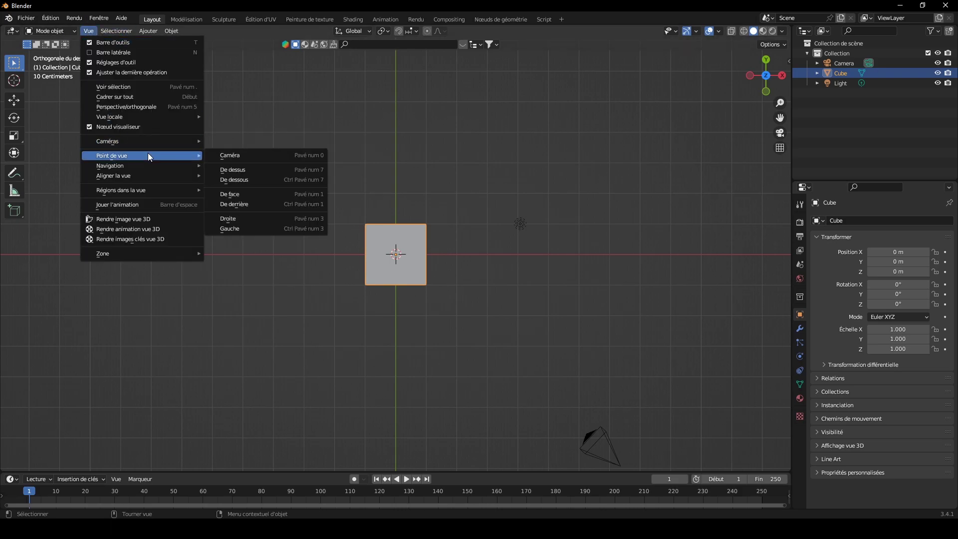
click(290, 180)
Step: Switch the viewport to the front viewpoint (De face)
click(90, 31)
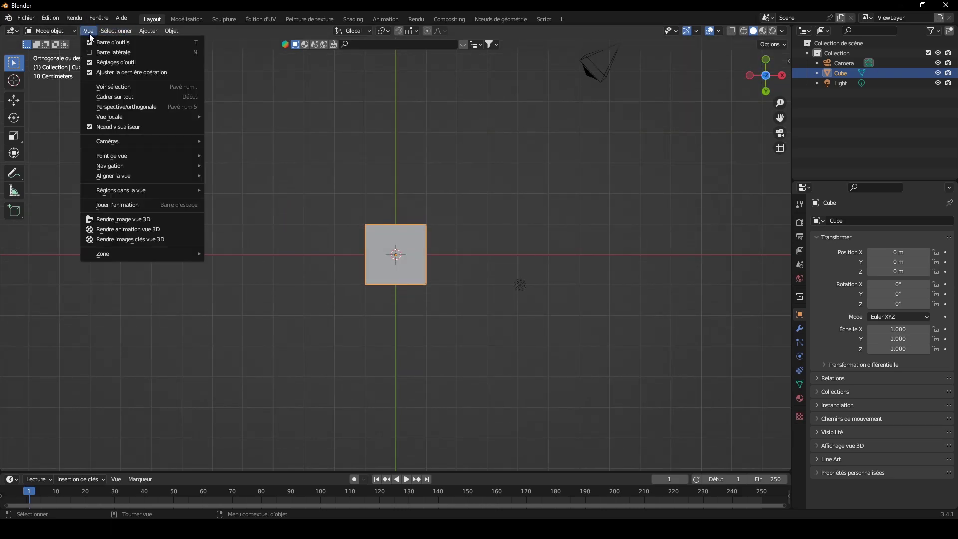
mouse_move(166, 156)
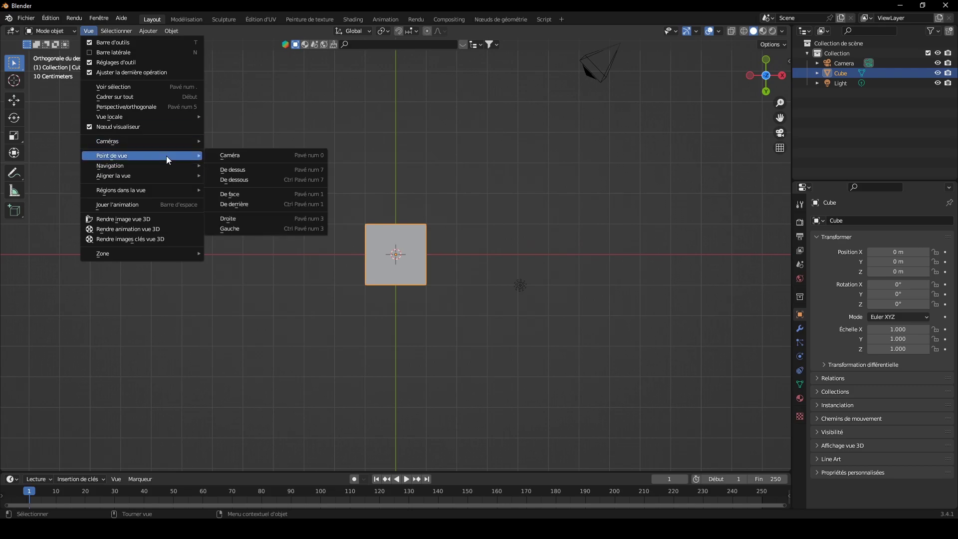
click(255, 195)
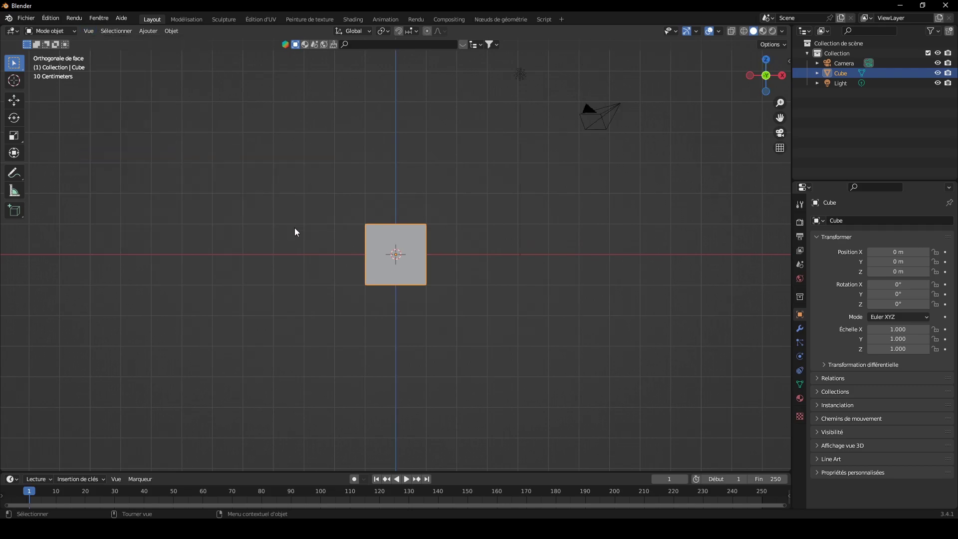
click(89, 31)
mouse_move(190, 155)
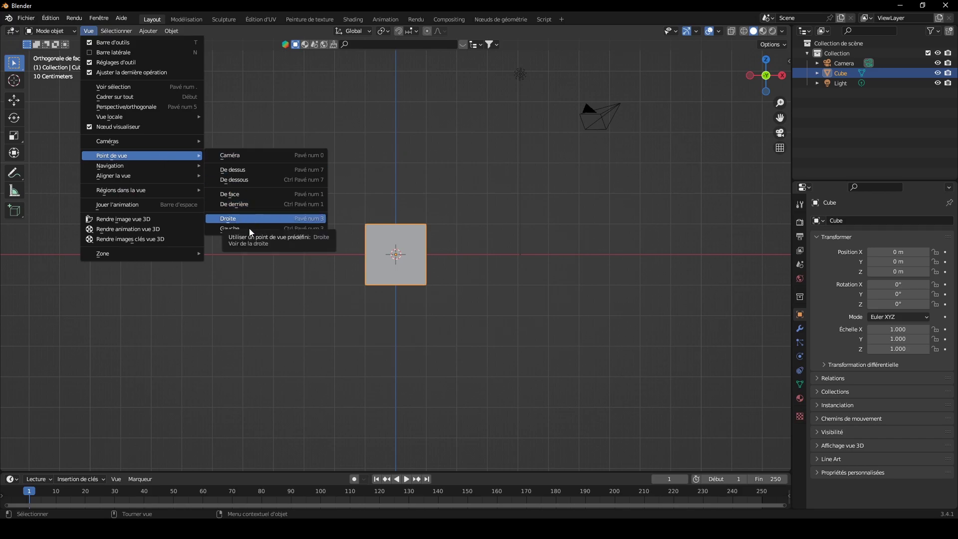
click(450, 216)
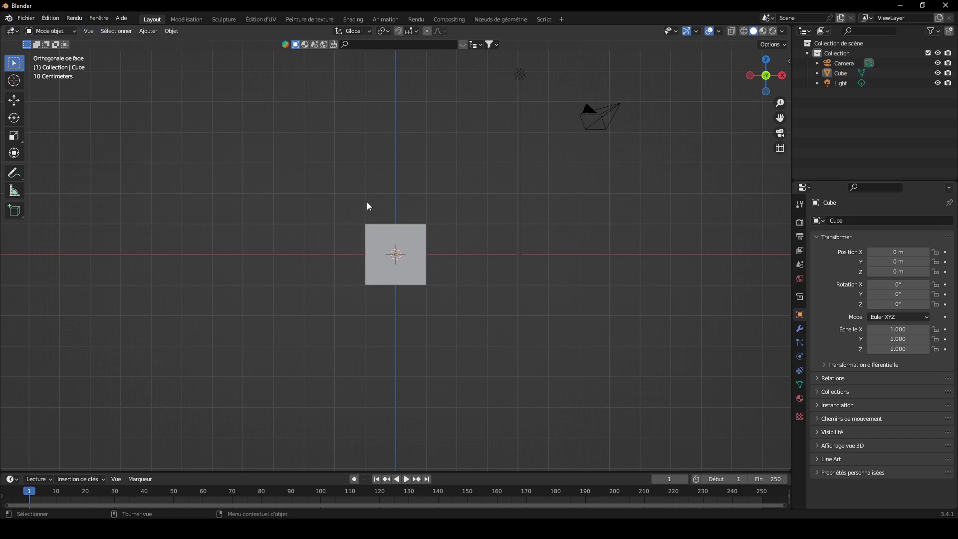
click(98, 32)
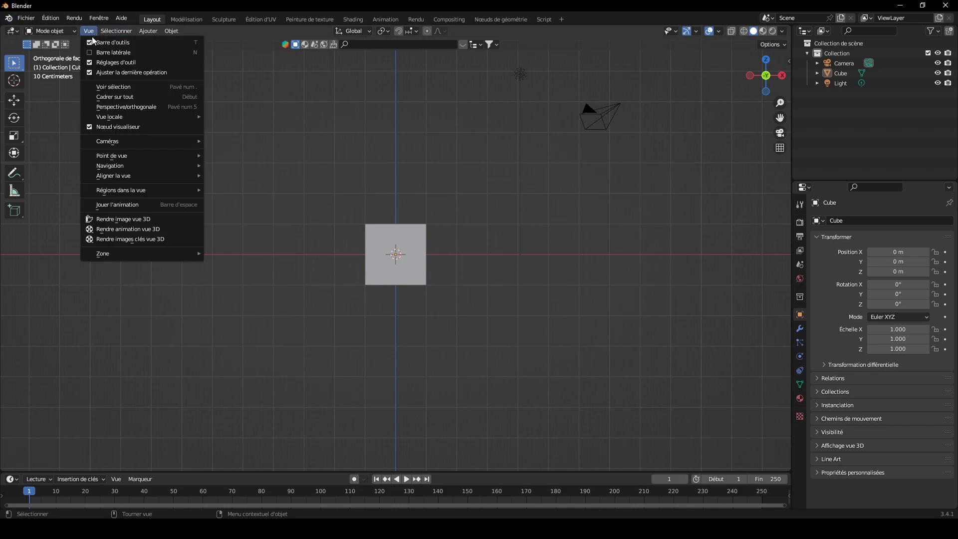
mouse_move(166, 155)
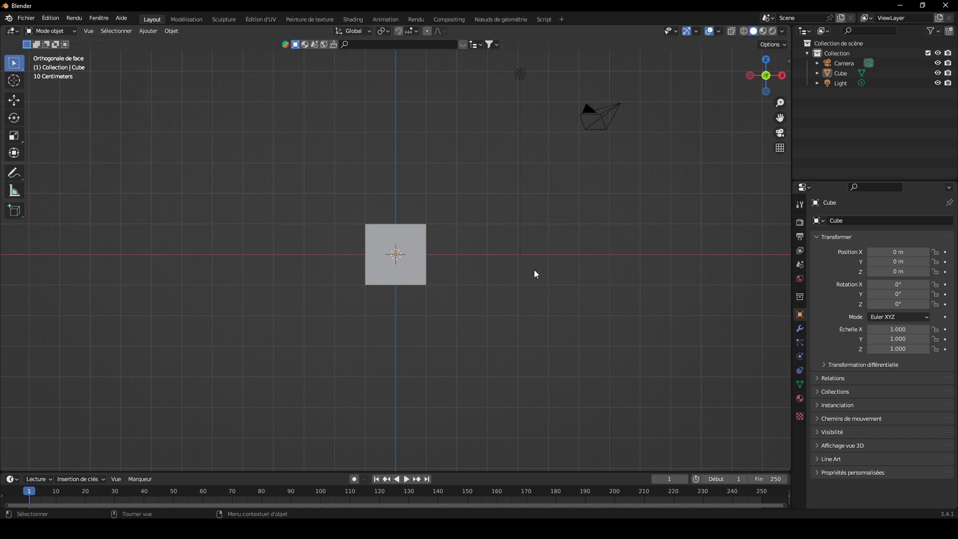
Step: Cycle the viewport through the top, bottom, front and right orthographic views, ending in an angled perspective view
key(KP_7)
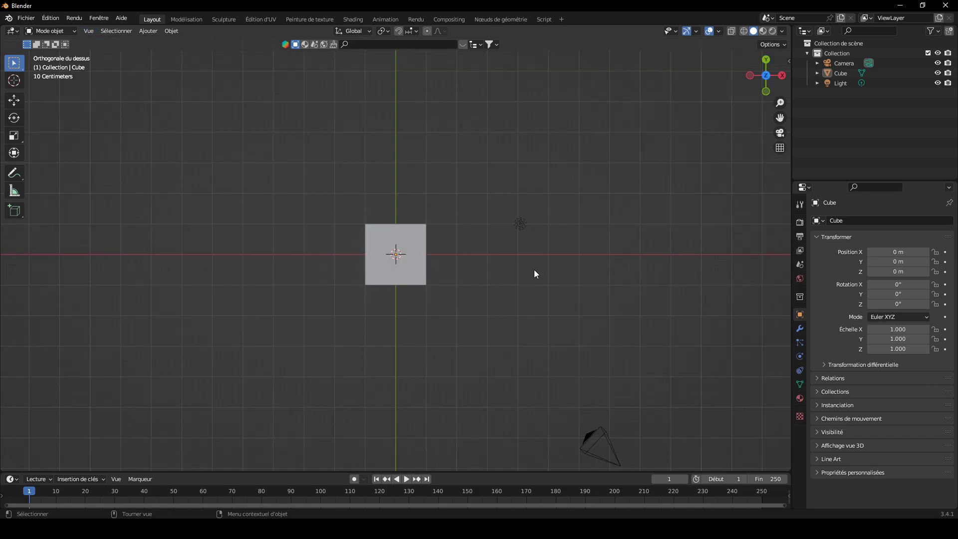
key(ctrl+KP_7)
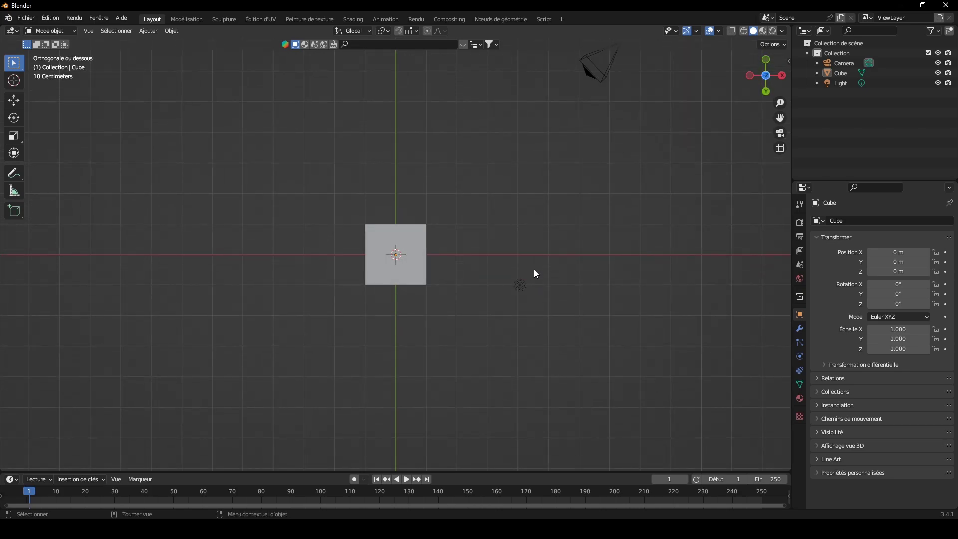
key(KP_1)
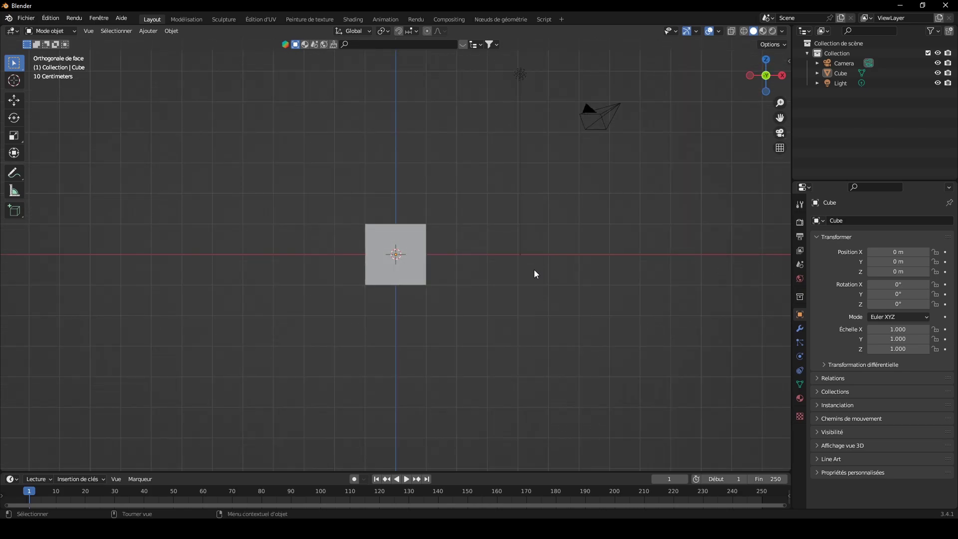
key(KP_3)
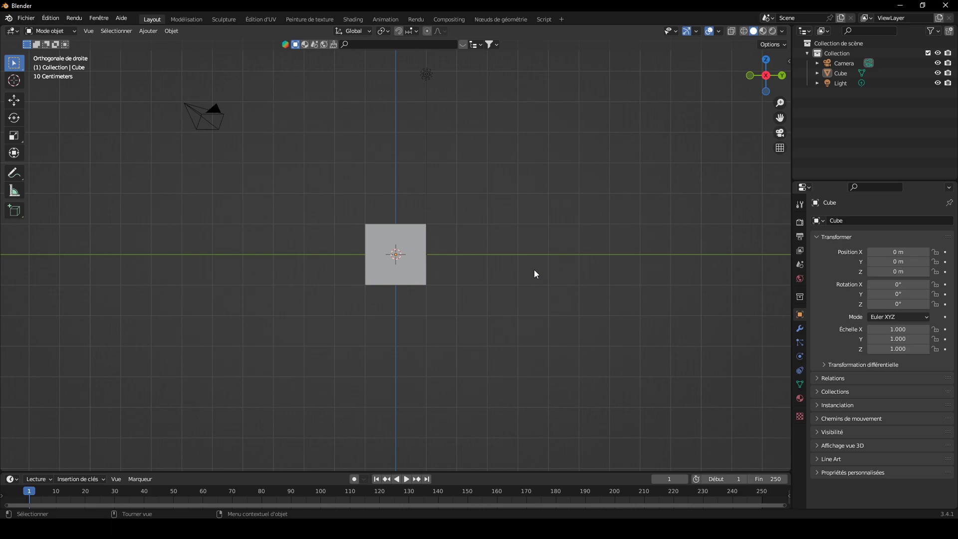
middle_drag(306, 222, 268, 261)
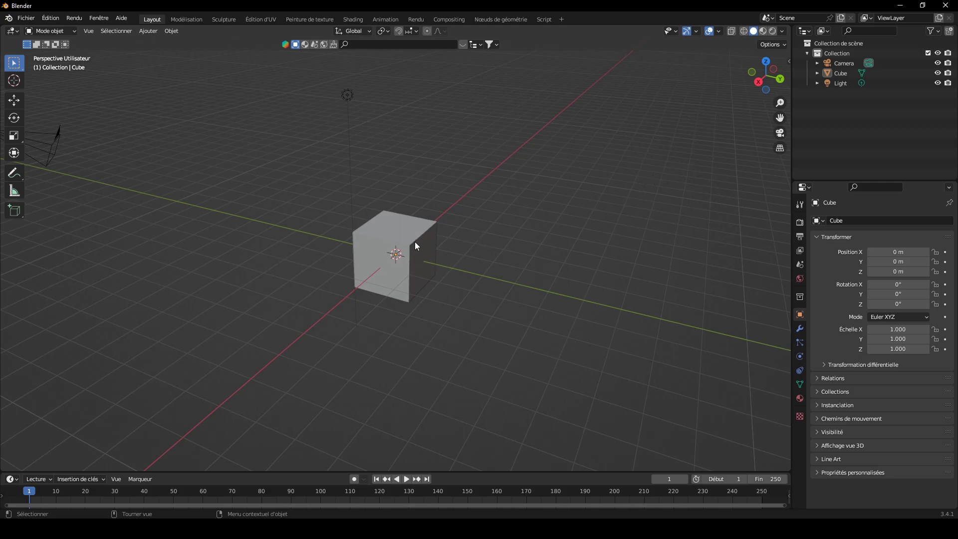
mouse_move(450, 279)
middle_down()
mouse_move(471, 272)
mouse_move(459, 277)
middle_up()
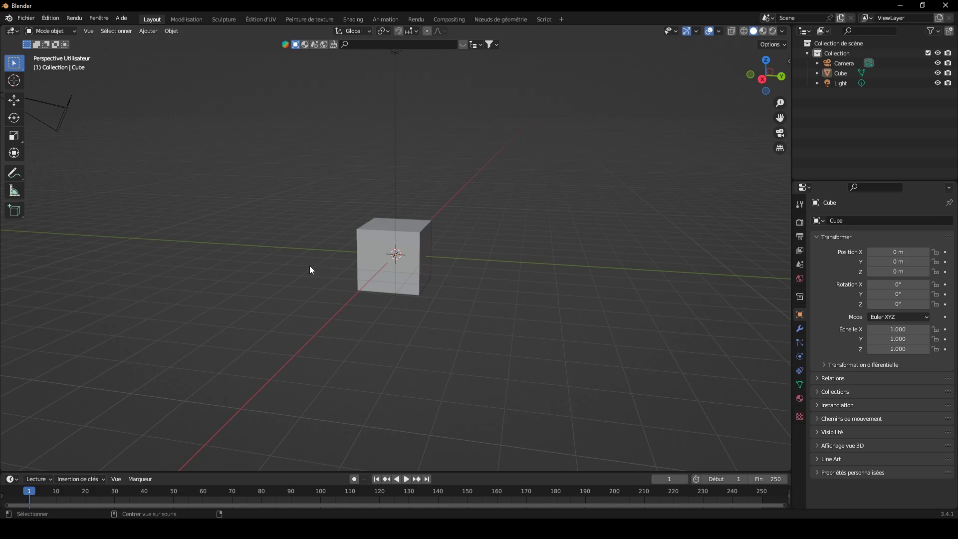
Step: View the cube from the front, and alternate between its right and top orthographic views
key(KP_1)
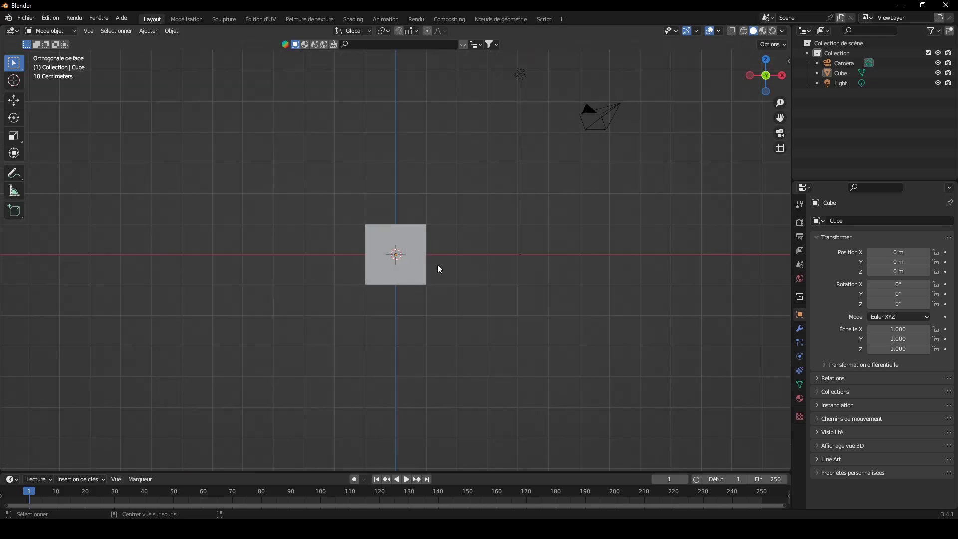
key(KP_3)
key(KP_7)
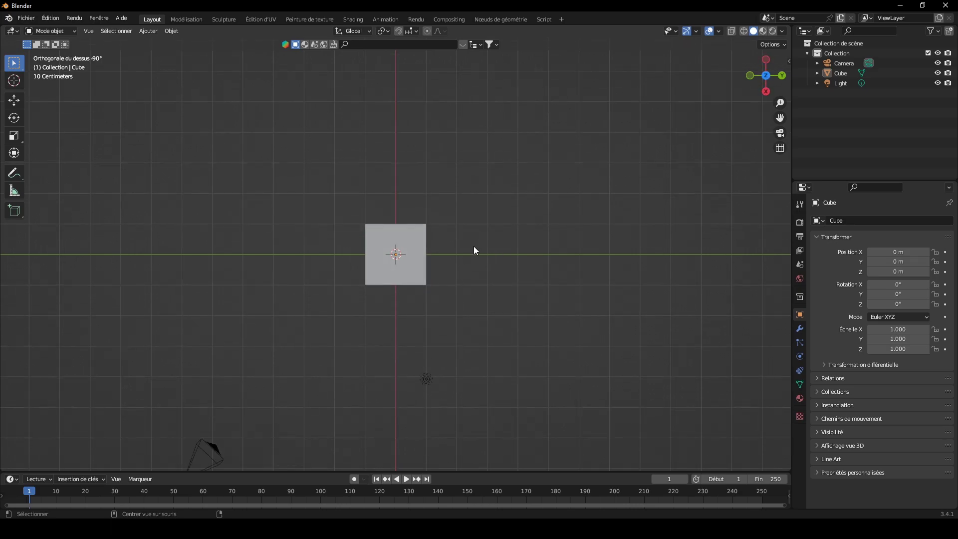
key(KP_3)
key(KP_7)
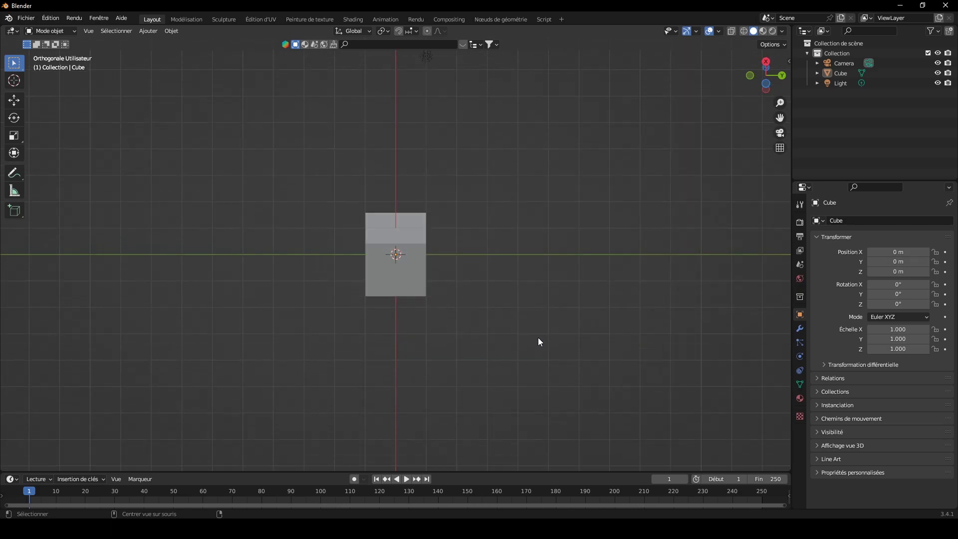
Step: Check the cube's front, rear, left and top orthographic views, finishing with the front view and an angled perspective
key(KP_1)
key(ctrl+KP_1)
key(ctrl+KP_3)
key(KP_7)
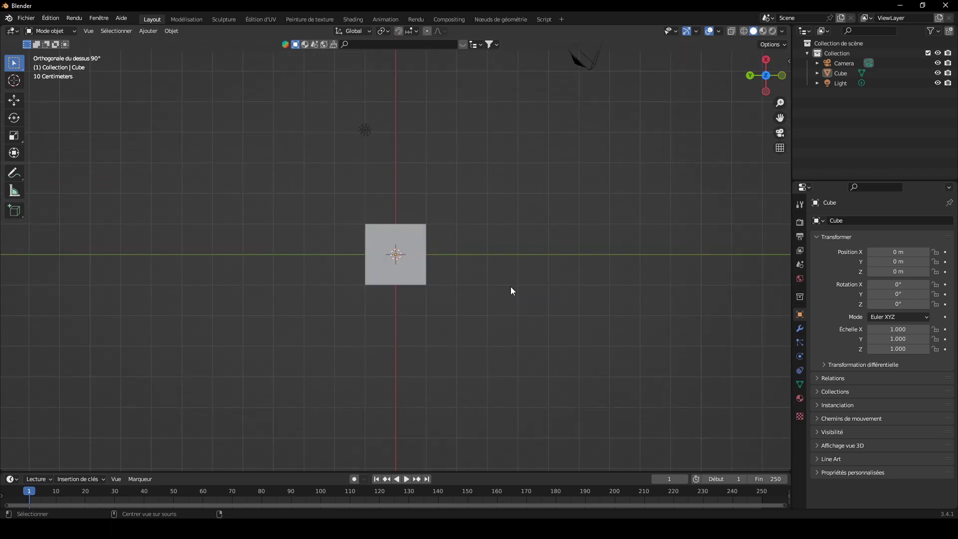
key(KP_1)
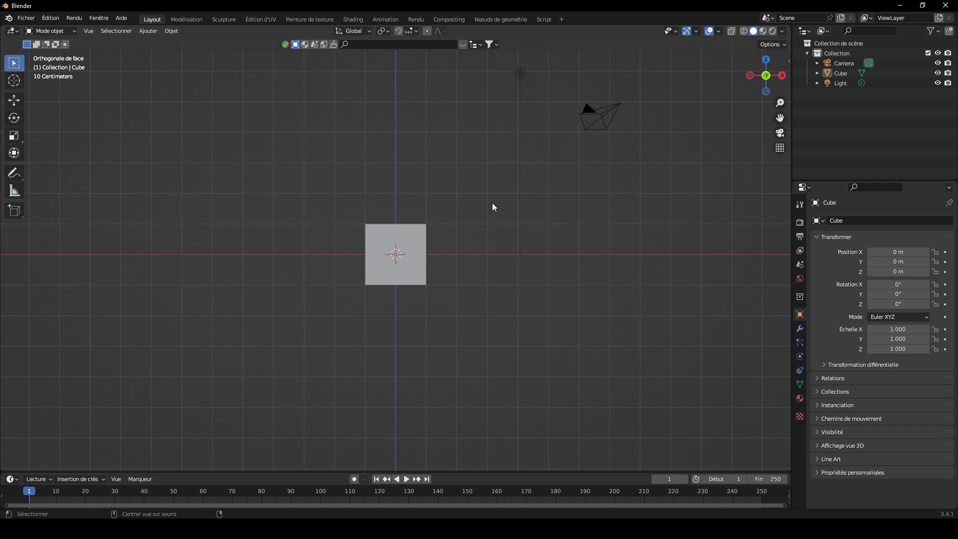
middle_drag(494, 265, 457, 271)
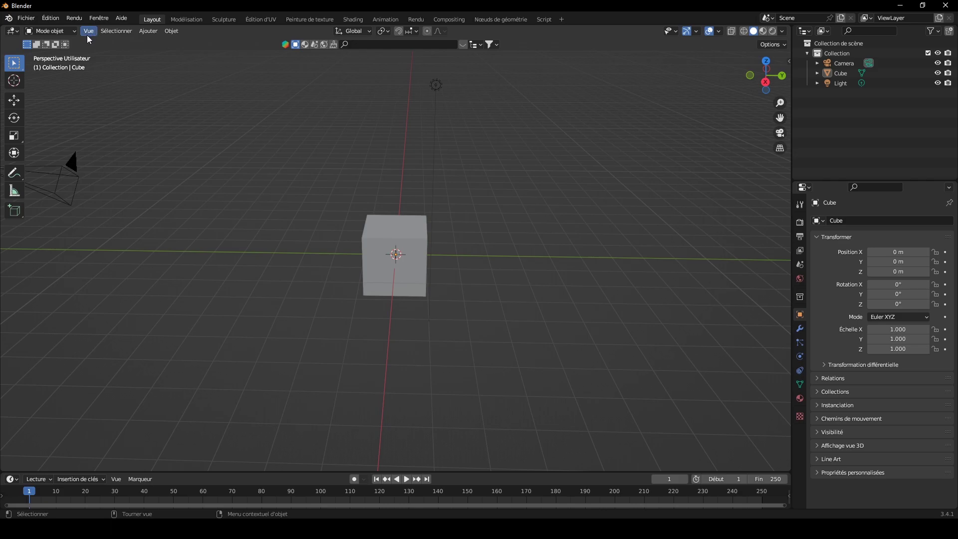
Step: Align the viewport to the rear, right and top axis views using the navigation gizmo, and return to an angled perspective view
middle_drag(205, 155, 558, 186)
middle_drag(434, 175, 631, 124)
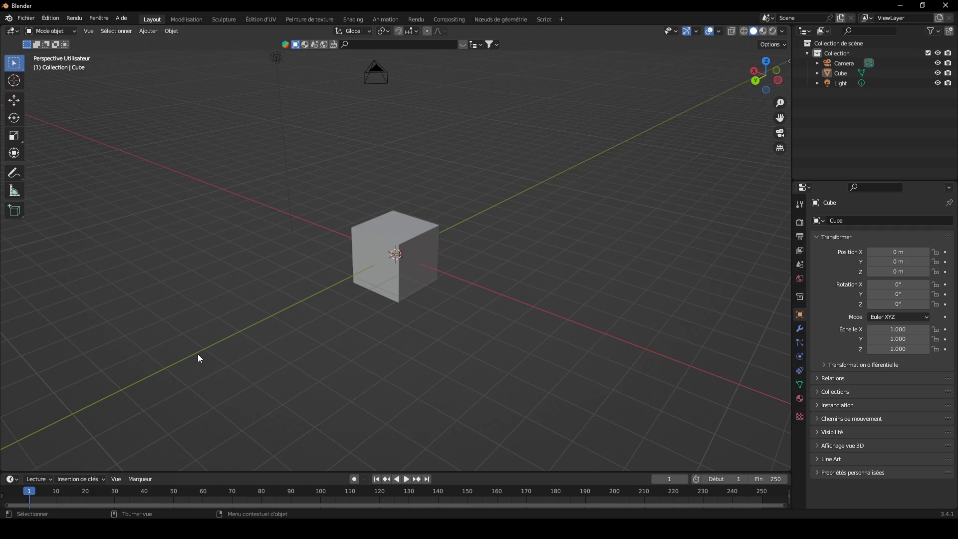
click(756, 81)
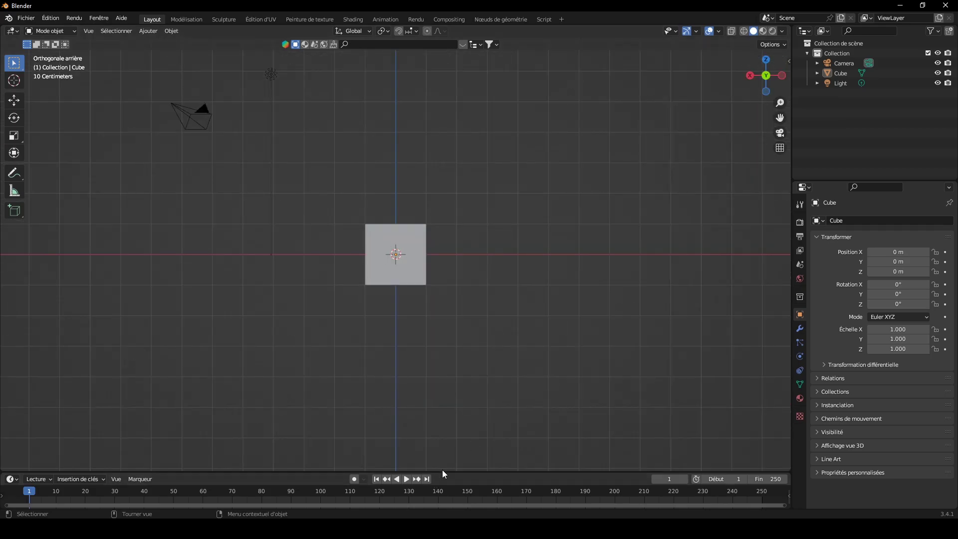
click(751, 78)
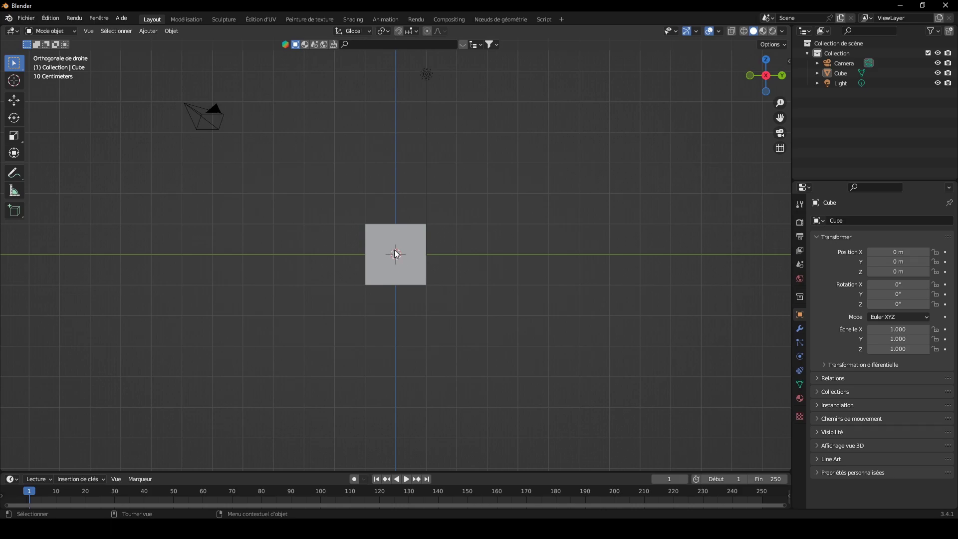
click(766, 60)
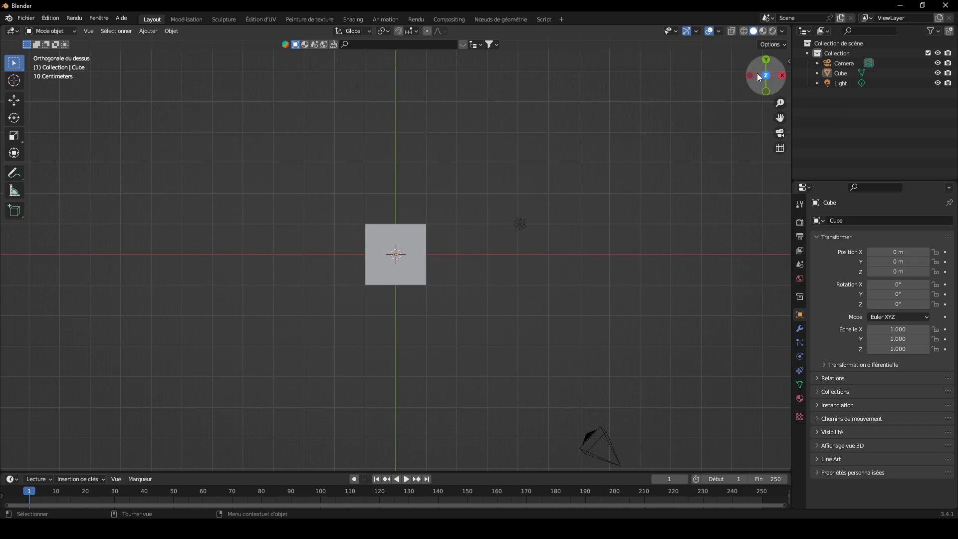
click(783, 75)
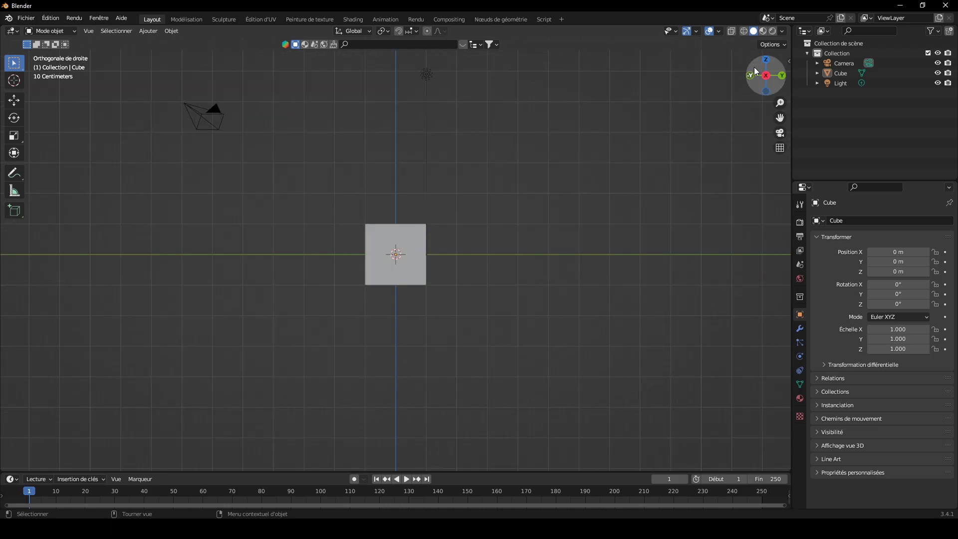
middle_drag(712, 128, 551, 178)
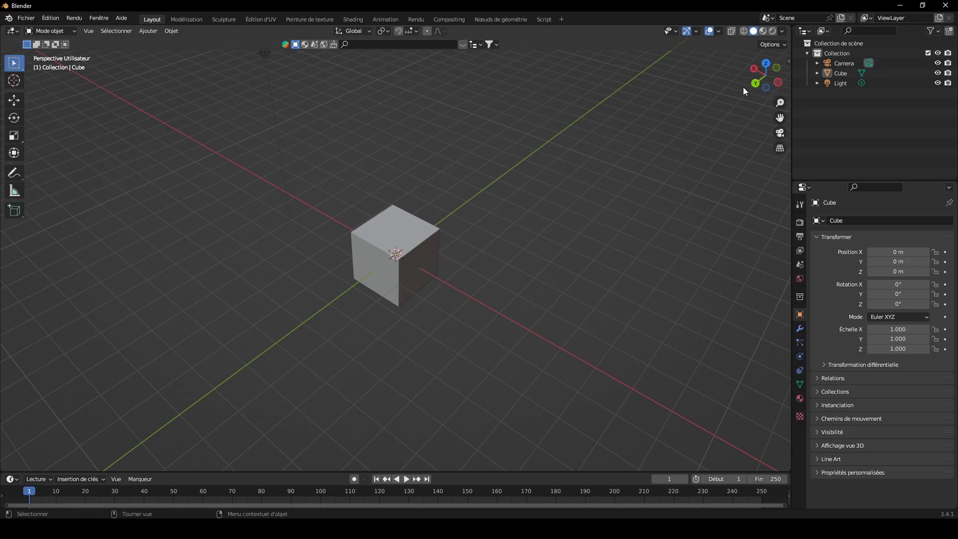